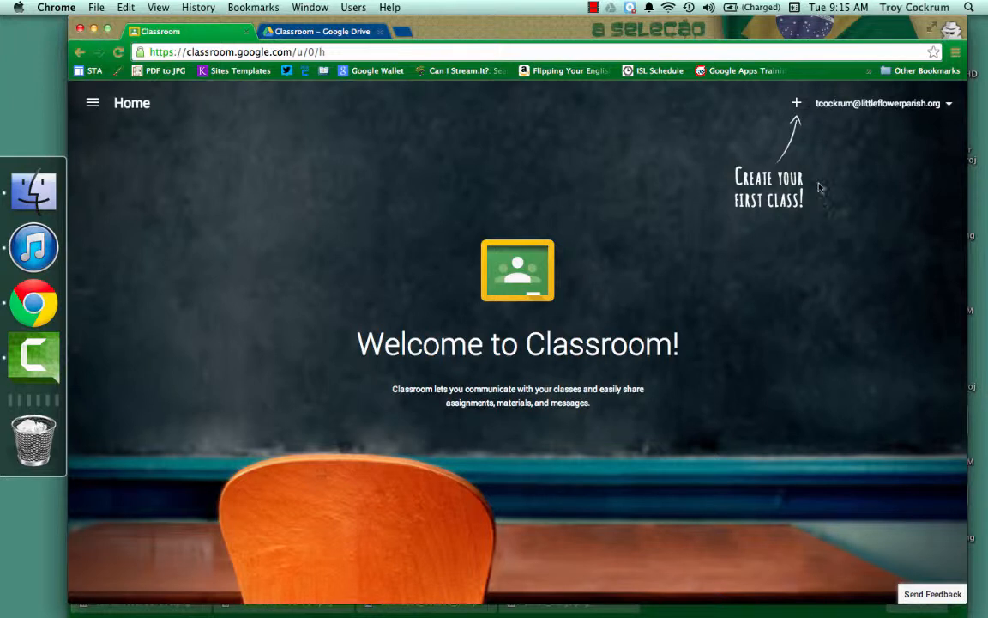
# Create a new class named "Little Flower Test Class" with no section.
pyautogui.click(797, 104)
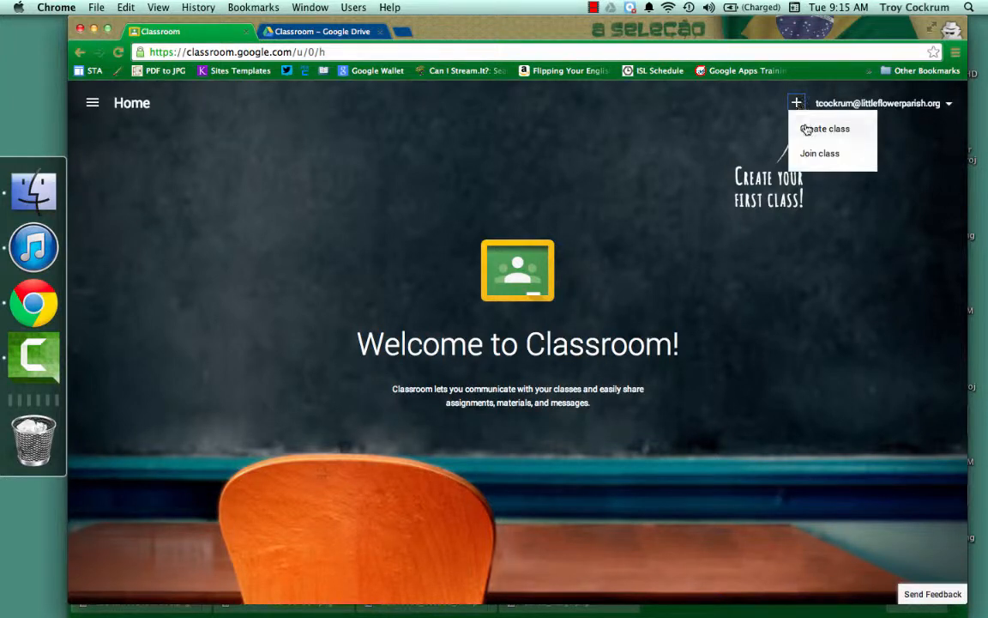
pyautogui.click(806, 129)
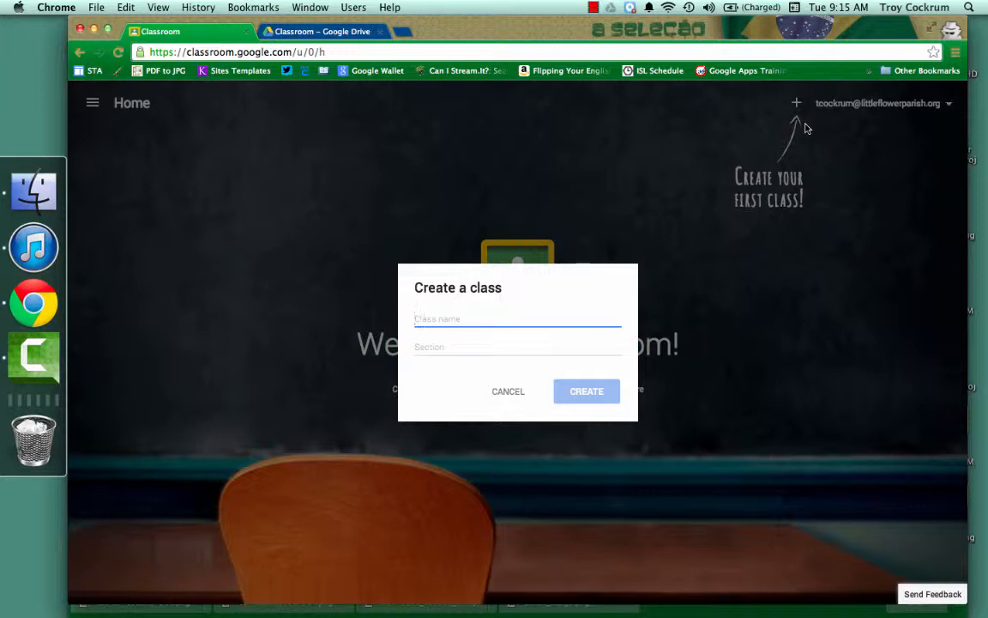
pyautogui.write('Littl')
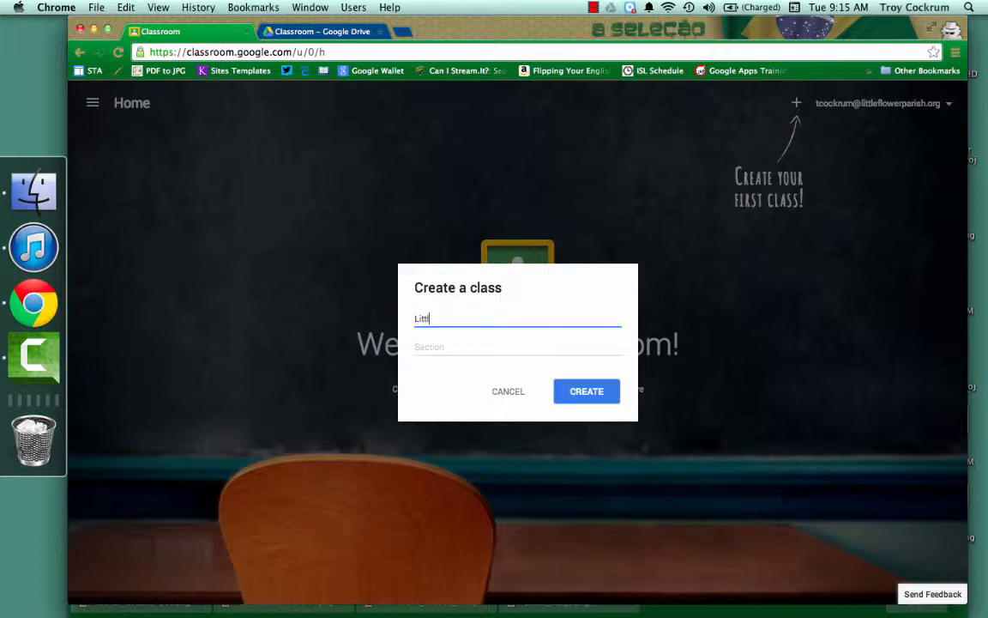
pyautogui.write('e Flower Test Class')
pyautogui.click(566, 344)
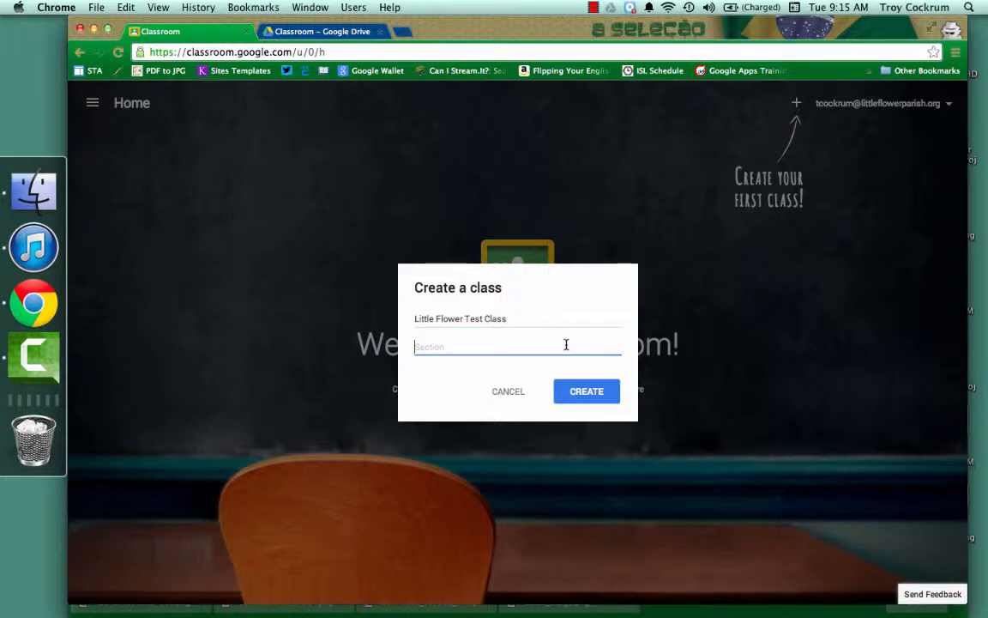
pyautogui.click(584, 392)
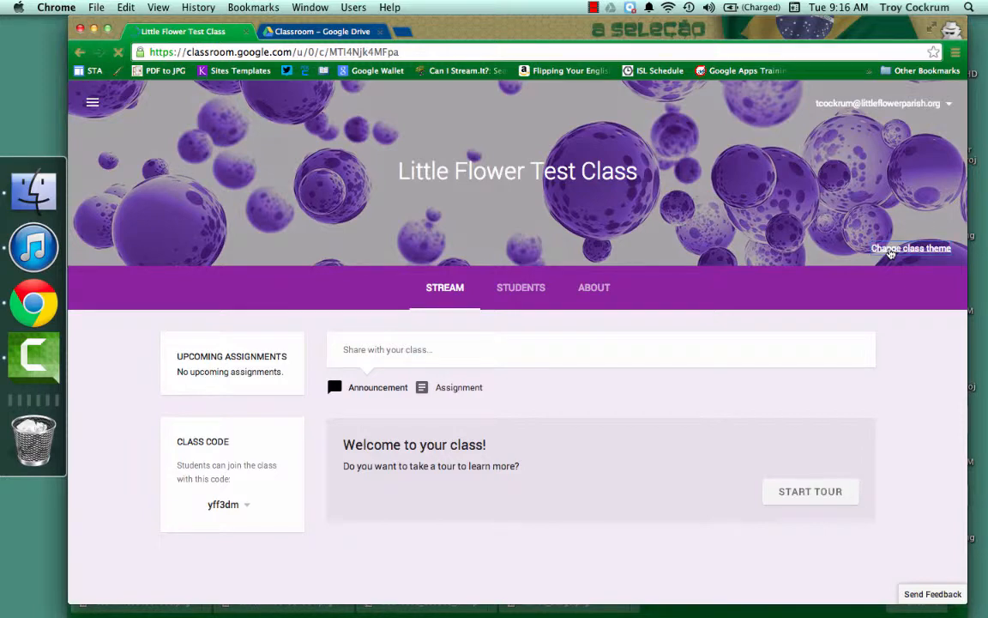
# Change the class theme to the colourful jelly bean image from the gallery.
pyautogui.click(890, 253)
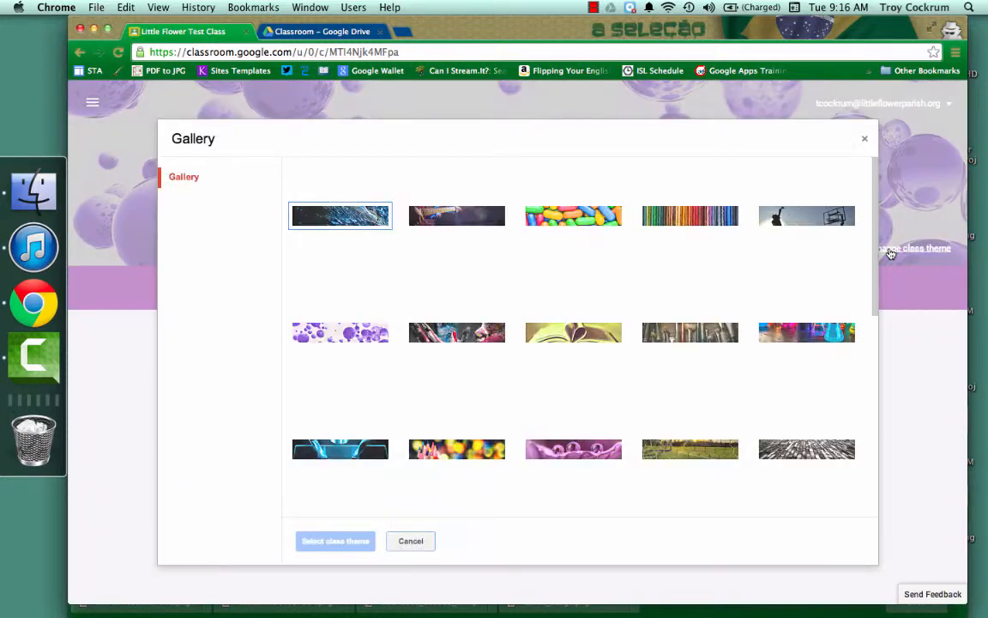
pyautogui.click(572, 217)
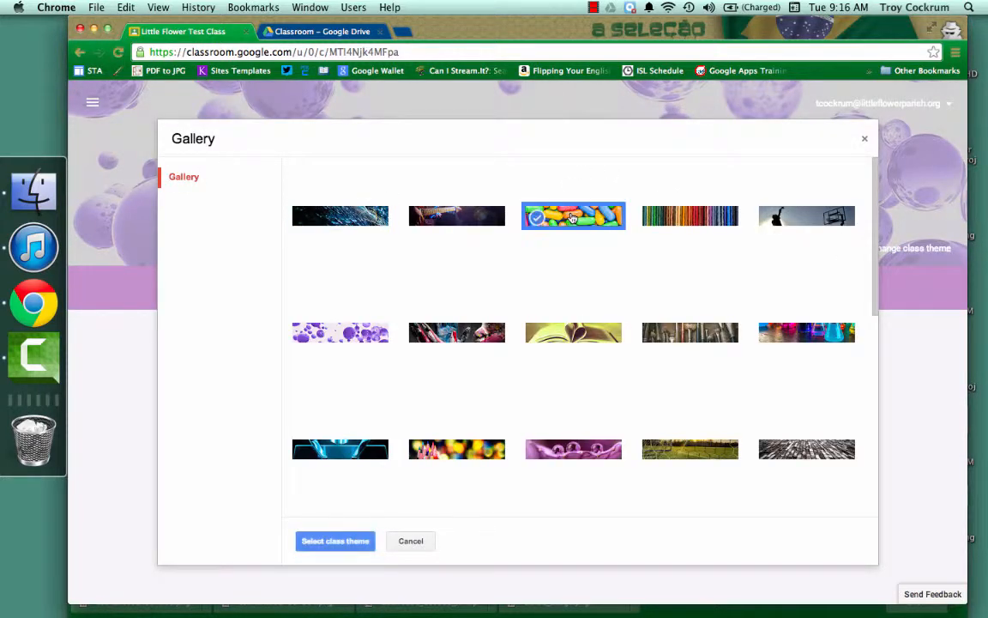
pyautogui.click(333, 539)
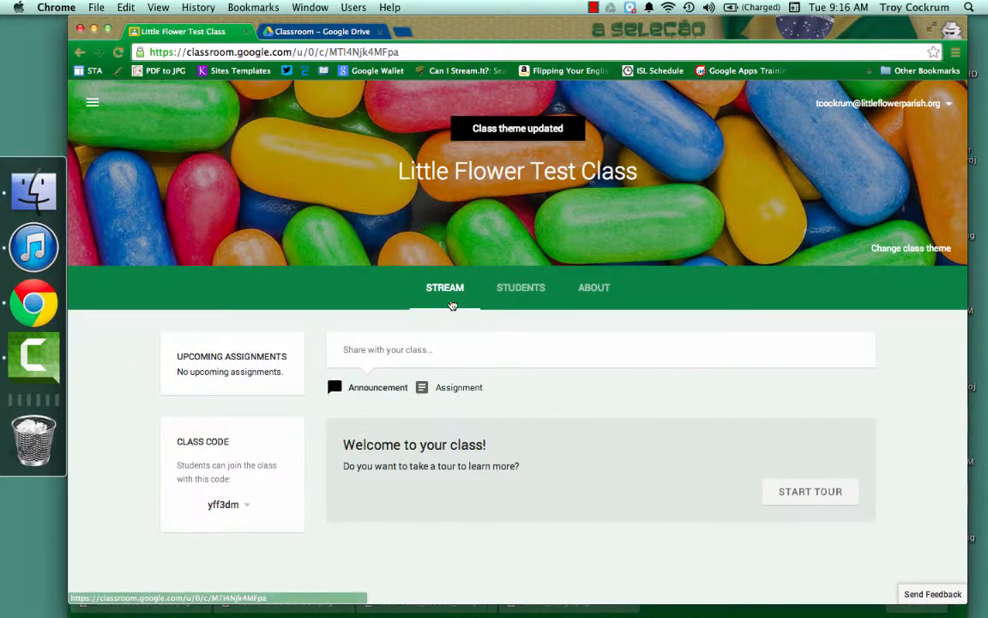
# Review the class's About details, its student roster and the list of contacts that can be invited, without inviting anyone.
pyautogui.click(514, 290)
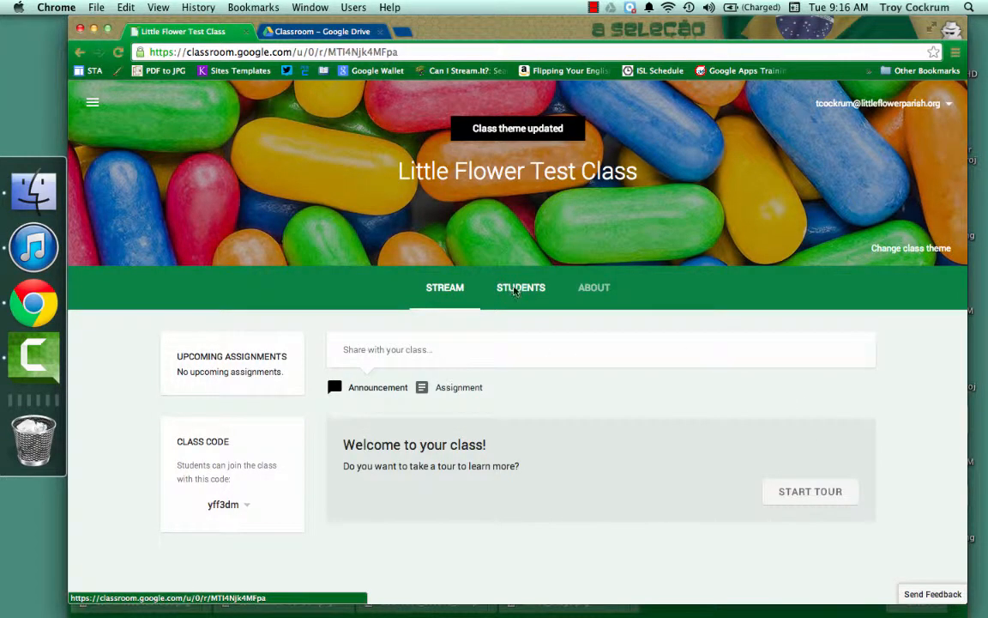
pyautogui.click(590, 292)
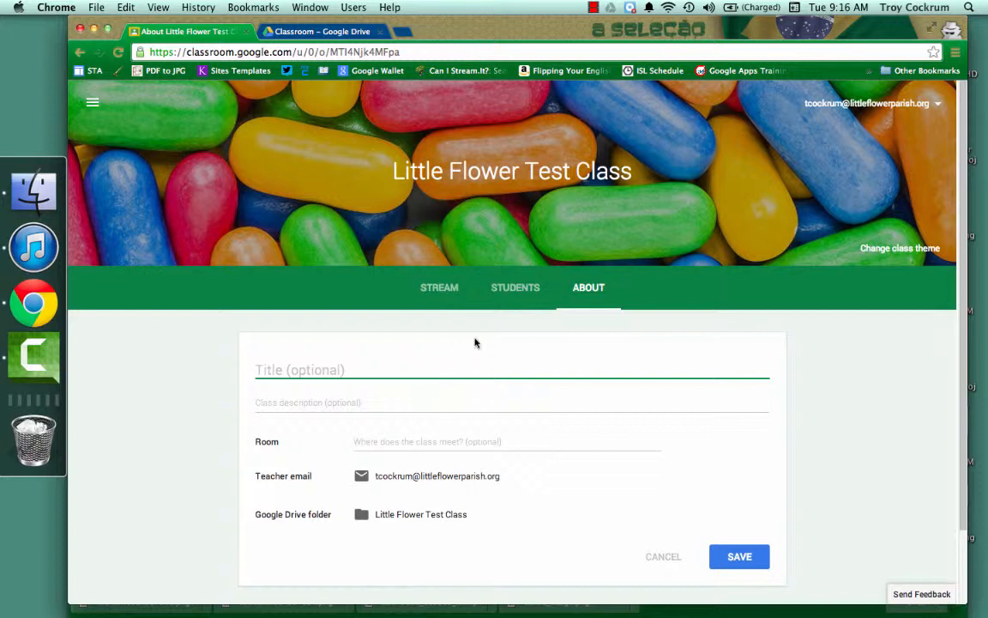
pyautogui.click(517, 291)
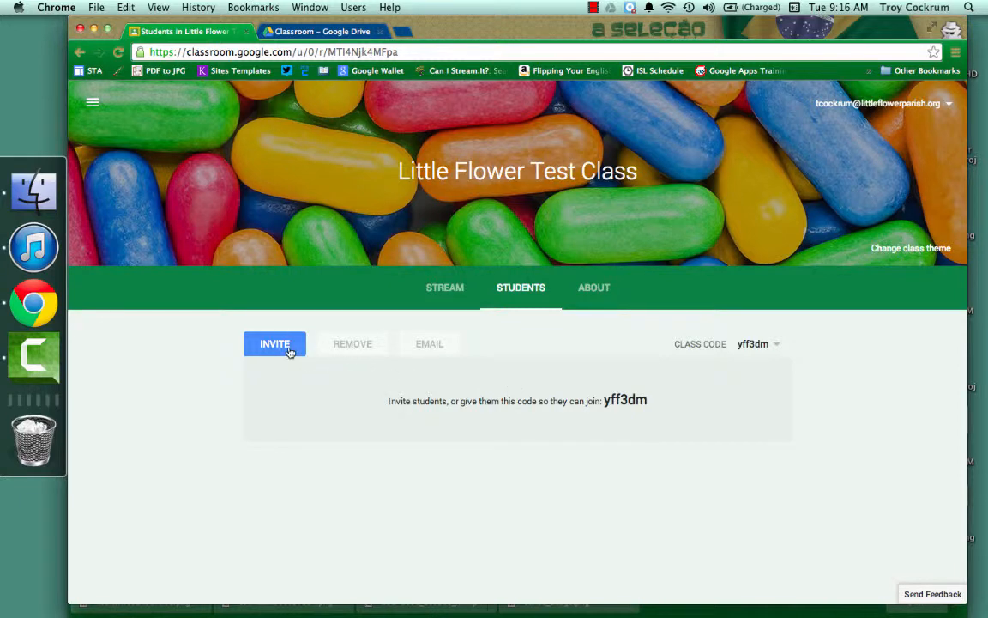
pyautogui.click(290, 347)
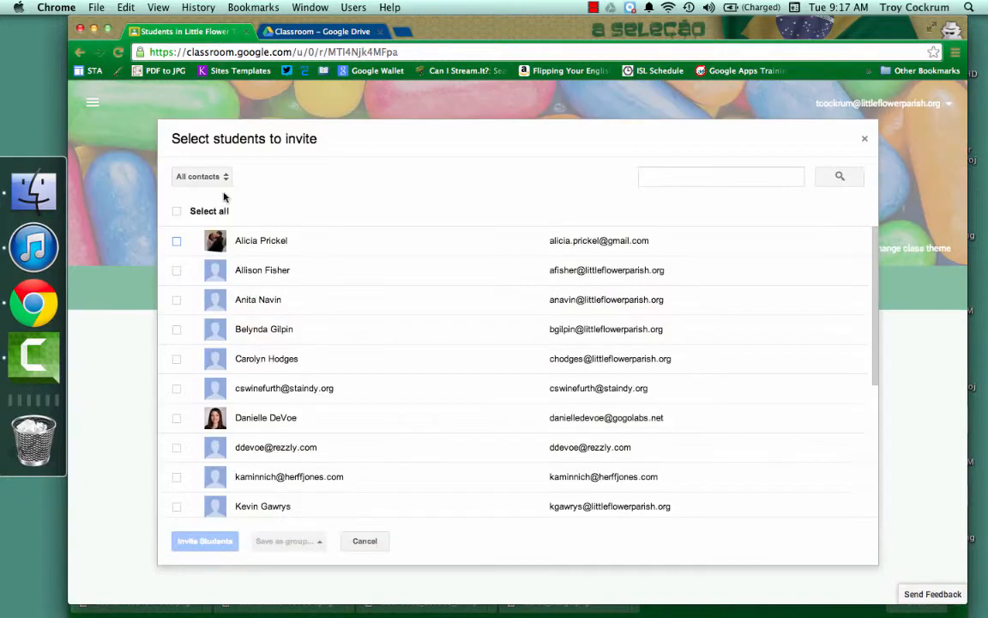
pyautogui.click(863, 142)
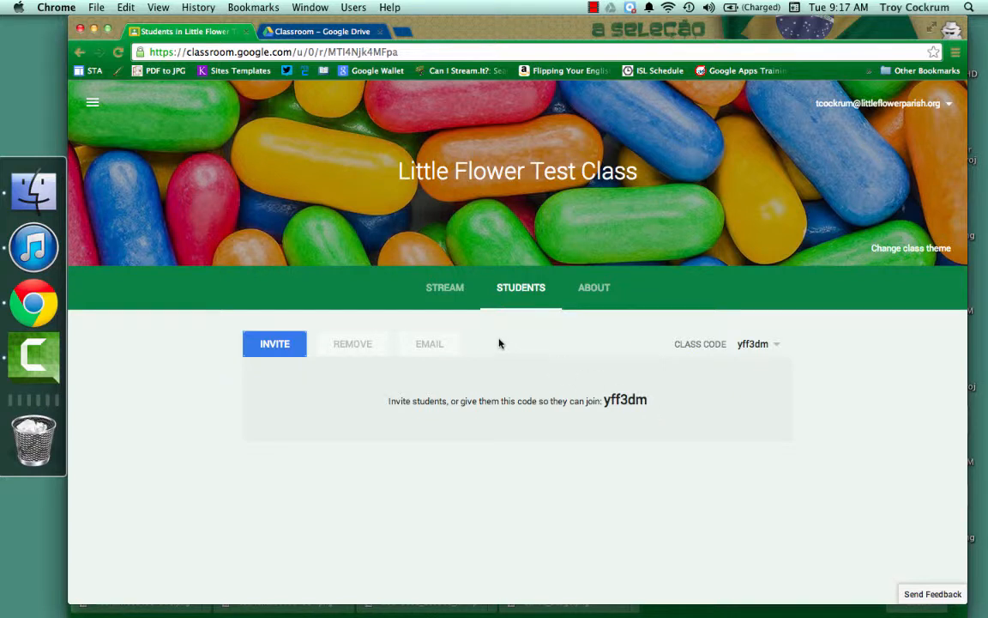
# Post the announcement "This is the coolest class ever!" to the class stream.
pyautogui.click(444, 288)
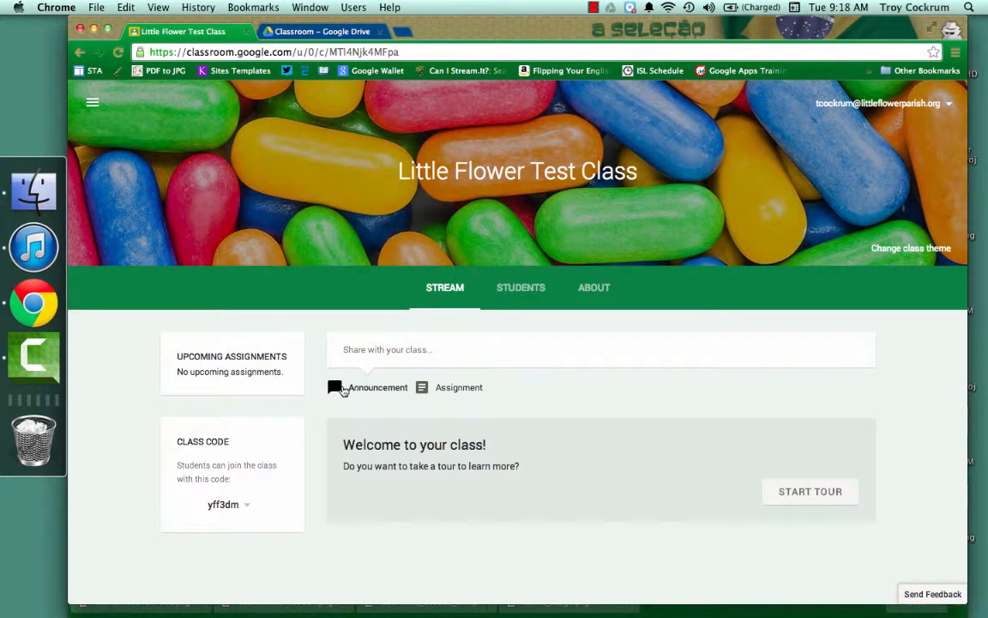
pyautogui.click(341, 390)
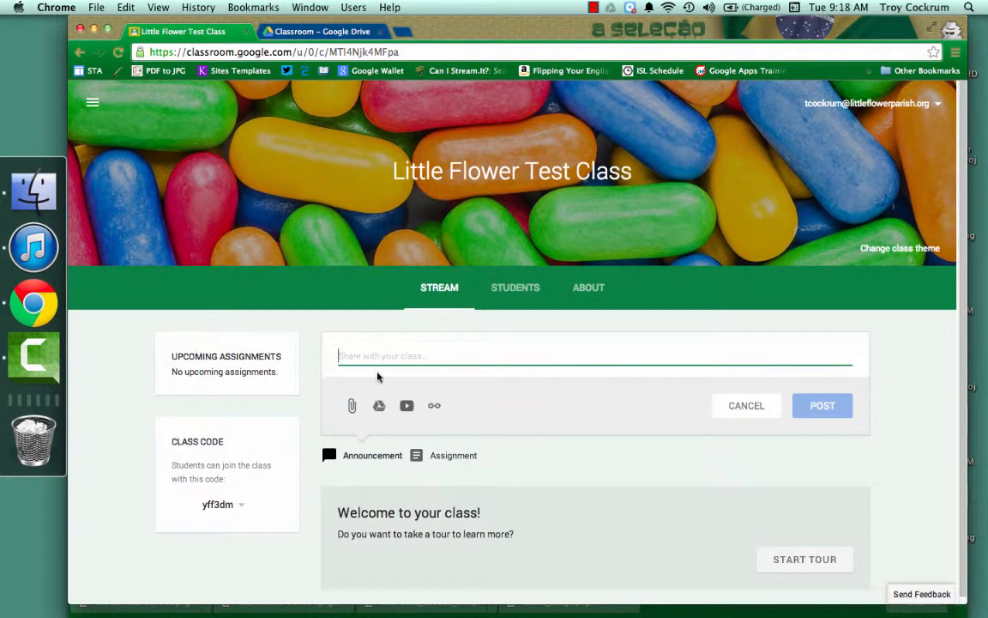
pyautogui.write('THis is')
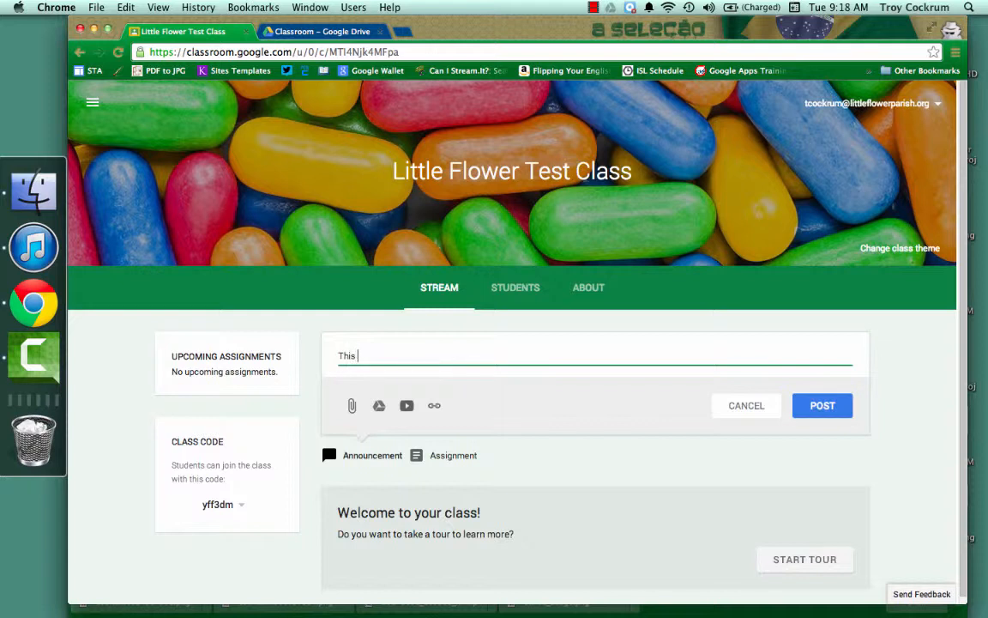
pyautogui.write(' the cal')
pyautogui.press('BackSpace')
pyautogui.press('BackSpace')
pyautogui.write('l')
pyautogui.press('BackSpace')
pyautogui.write('oolest class ever!')
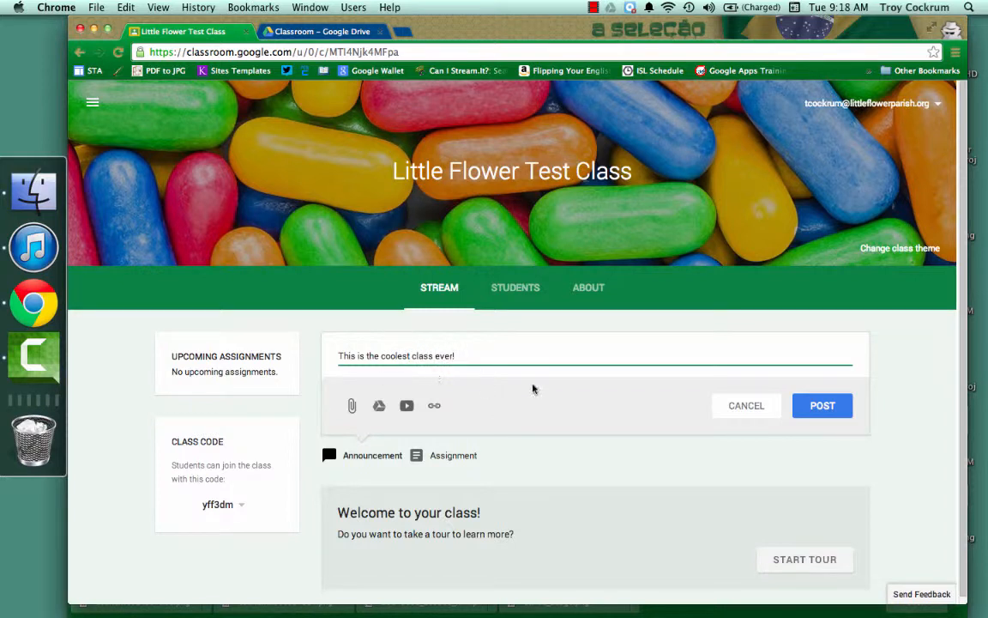
pyautogui.click(823, 407)
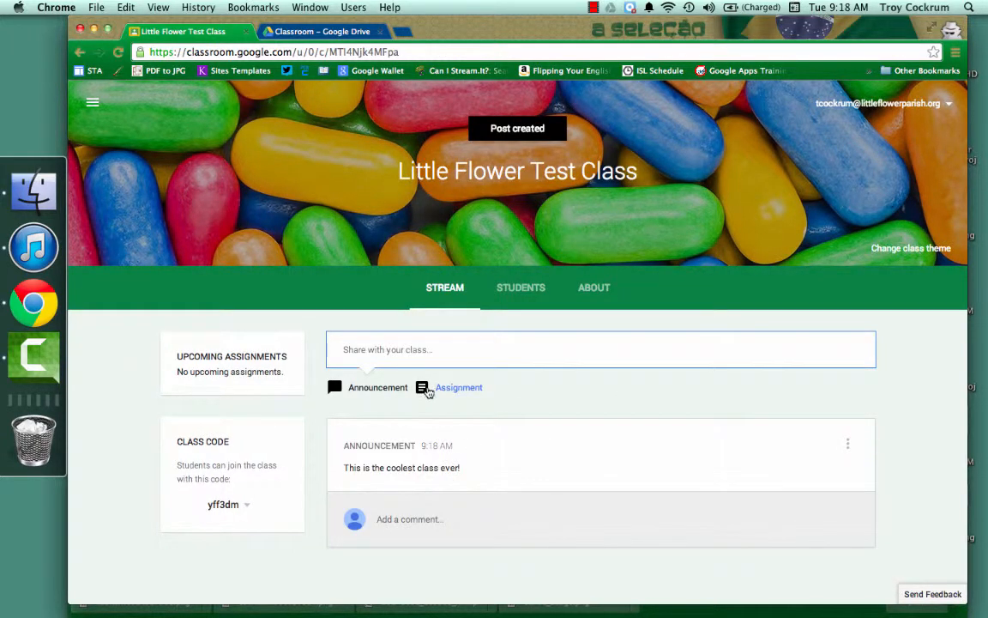
# Start a new assignment in the class stream titled "Write an Essay on Imperialism".
pyautogui.click(421, 387)
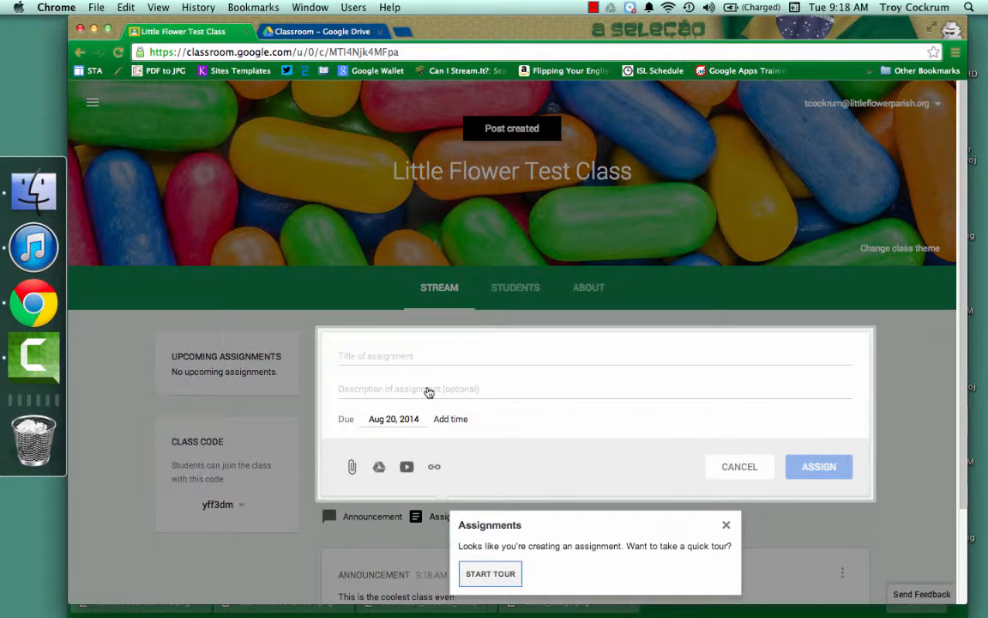
pyautogui.click(500, 355)
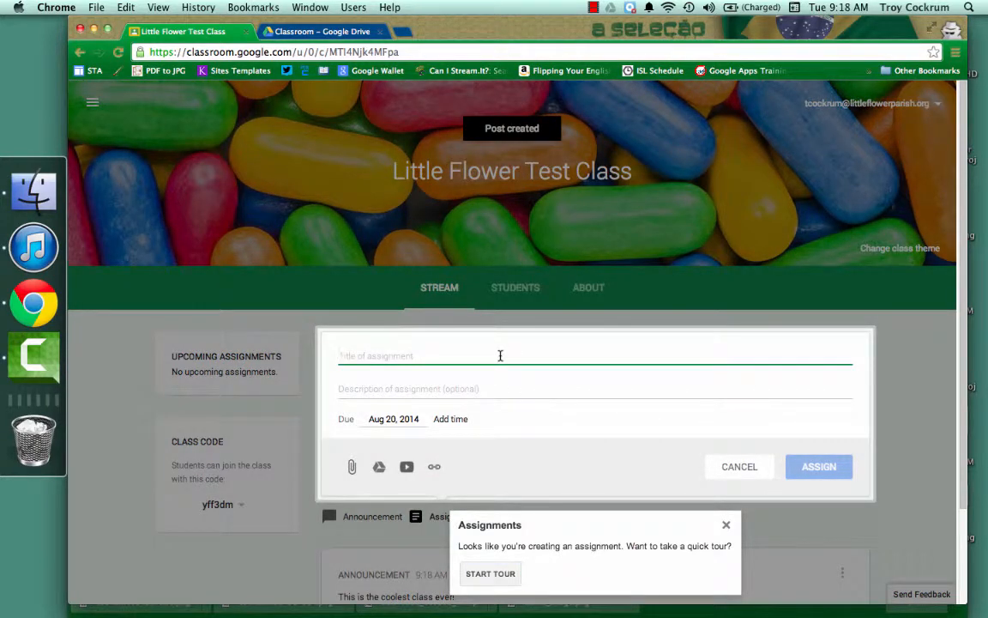
pyautogui.write('Write an E')
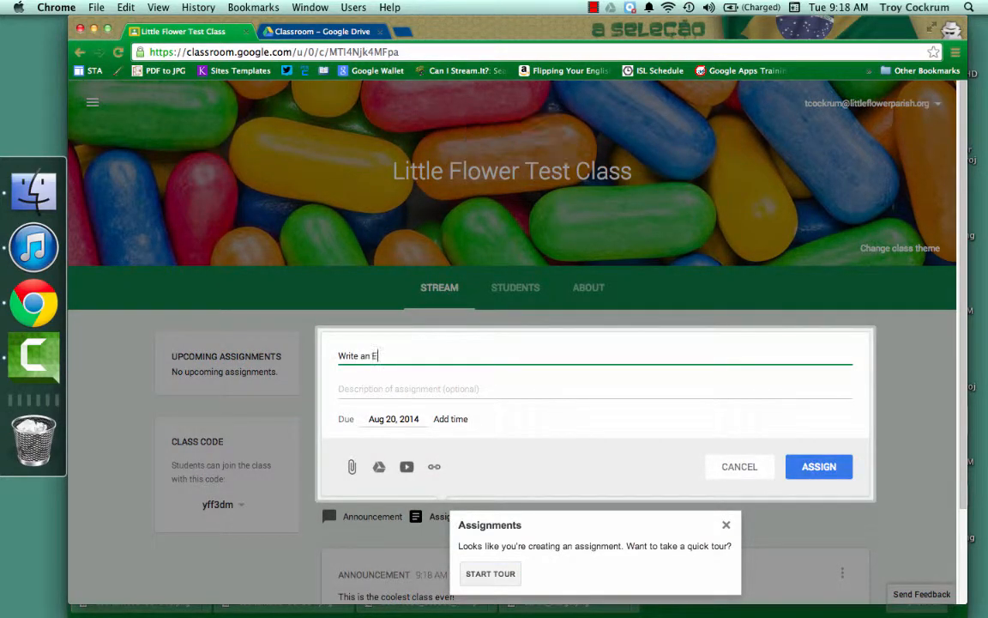
pyautogui.write('ssay on Imperialism')
# Add a due time of 5:00 AM to the essay assignment.
pyautogui.click(409, 419)
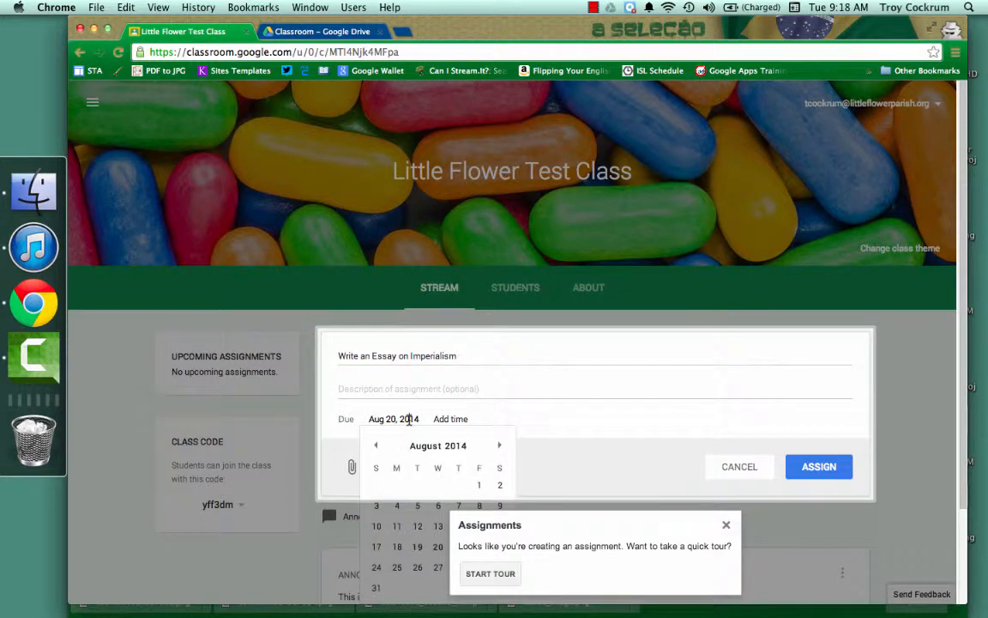
pyautogui.click(450, 418)
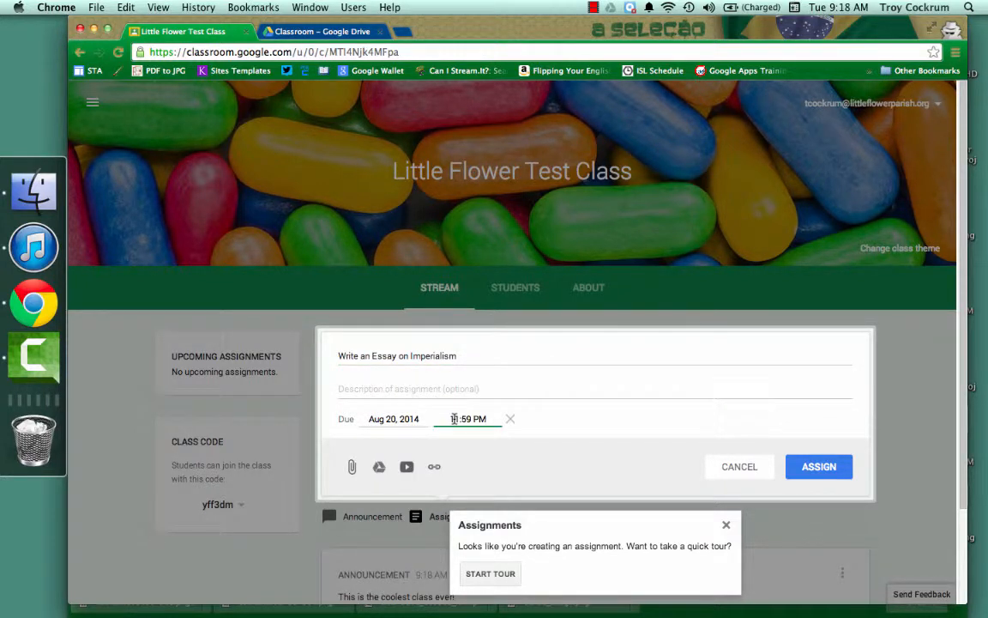
pyautogui.click(466, 419)
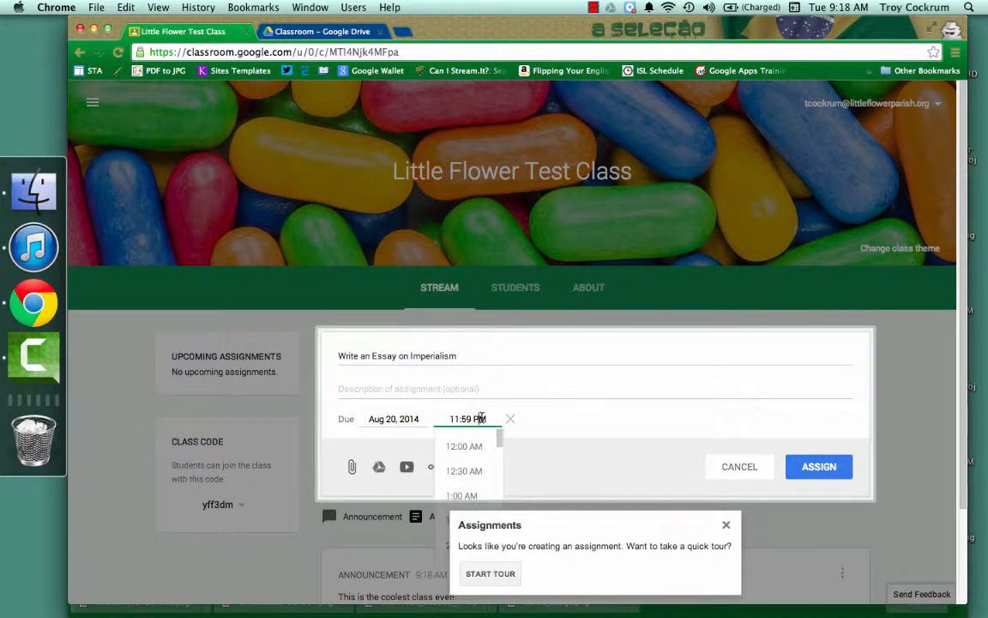
pyautogui.moveTo(499, 432); pyautogui.dragTo(498, 472)
pyautogui.click(463, 462)
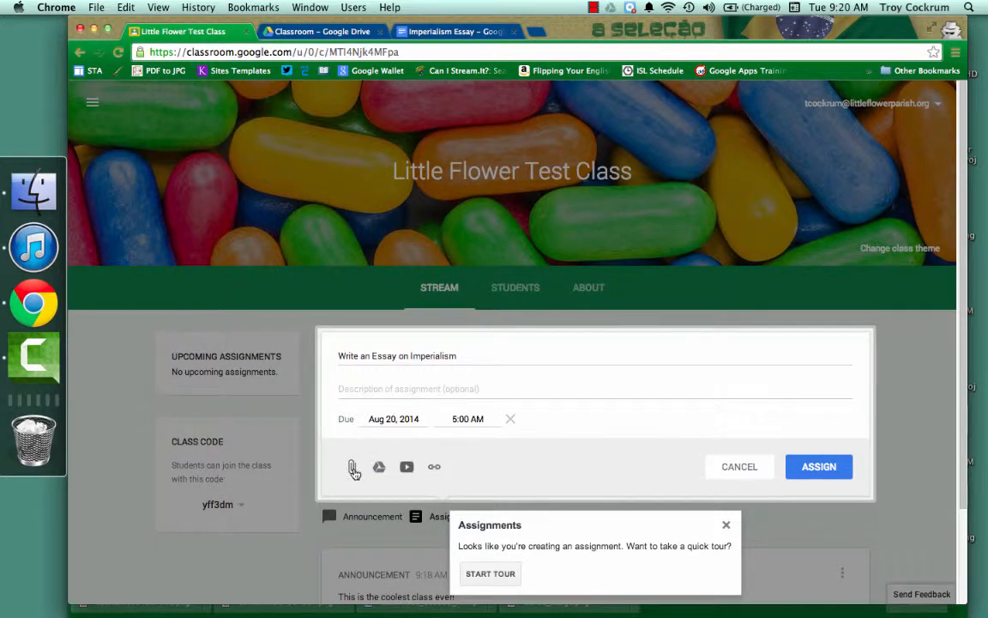
# Search Google Drive for "imperialism essay" and attach the Imperialism Essay document to the assignment.
pyautogui.click(353, 467)
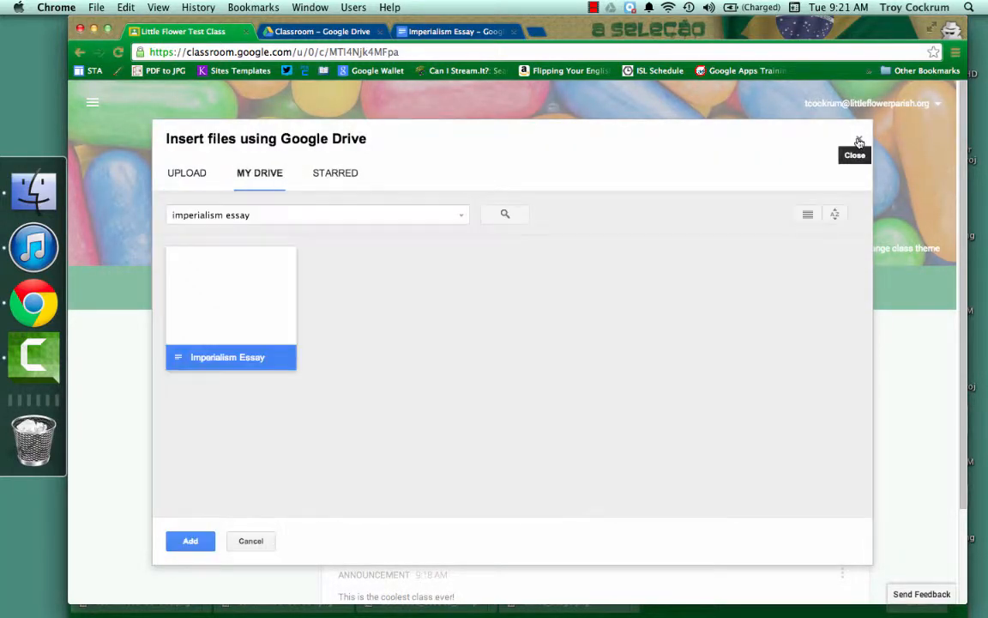
pyautogui.click(858, 139)
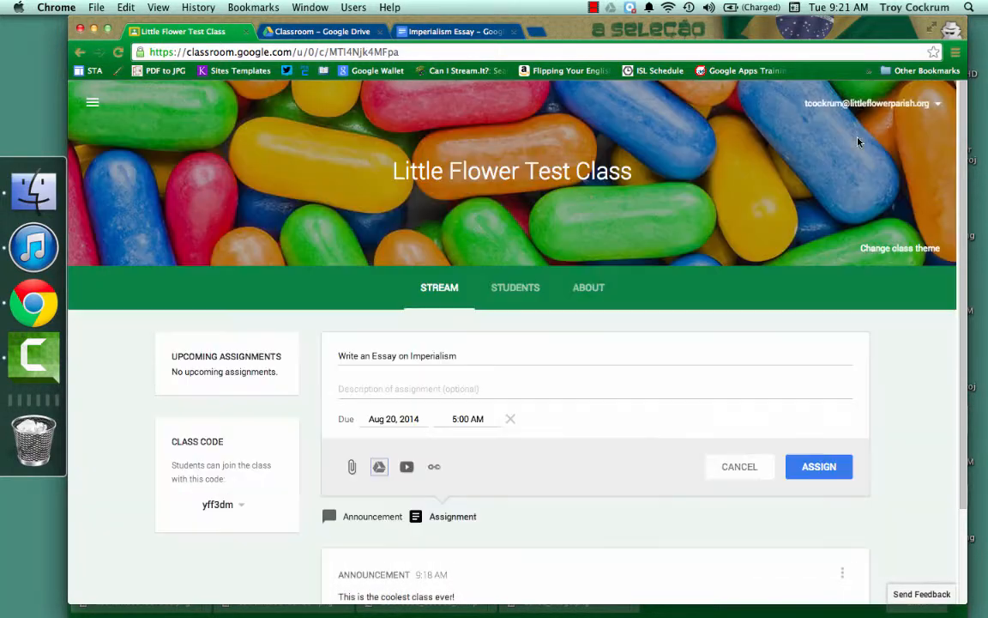
pyautogui.click(378, 464)
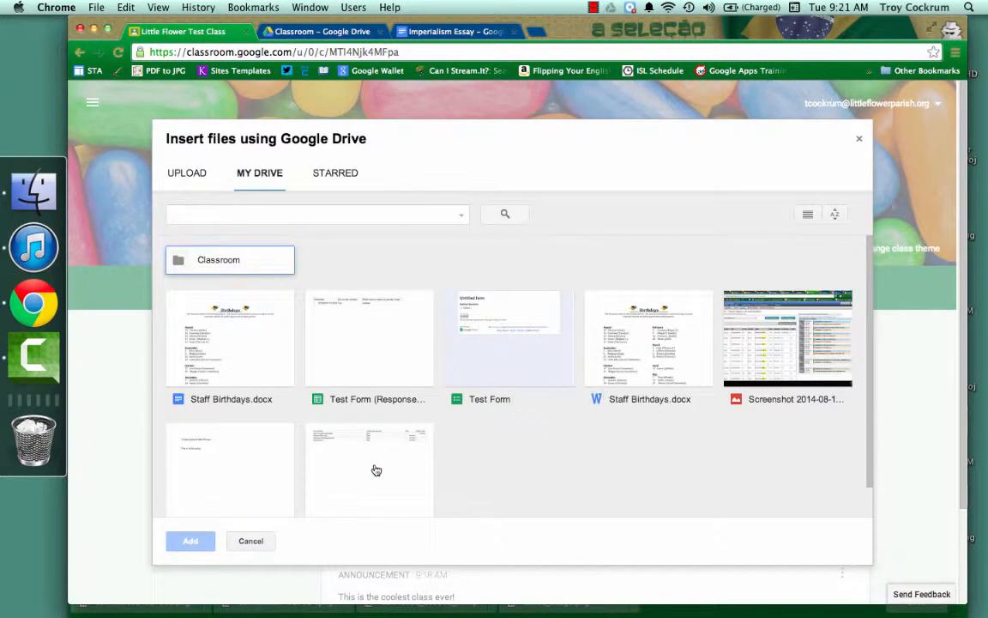
pyautogui.press('Down')
pyautogui.press('Down')
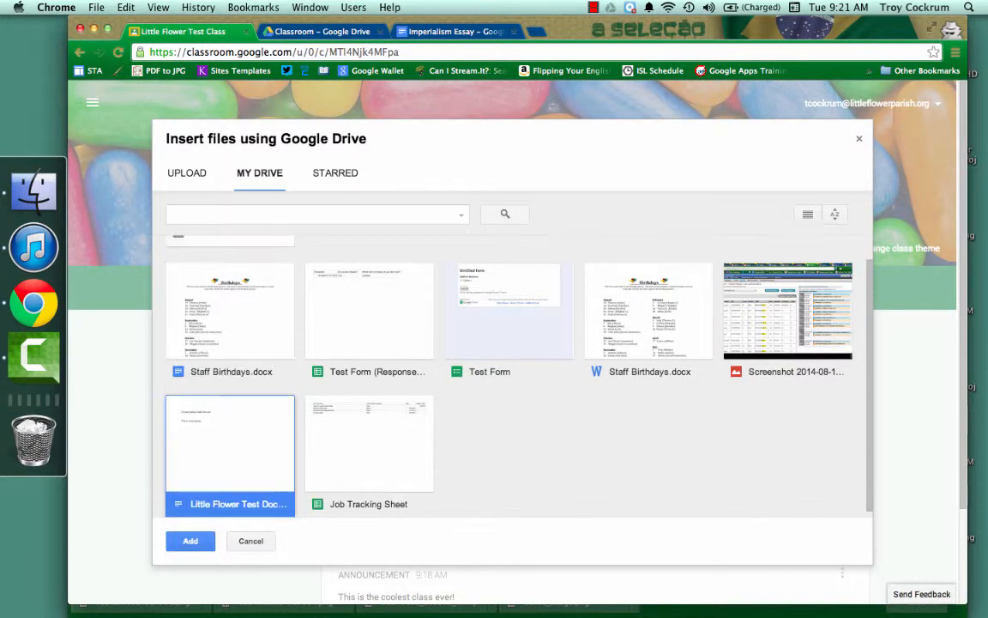
pyautogui.press('Up')
pyautogui.press('Up')
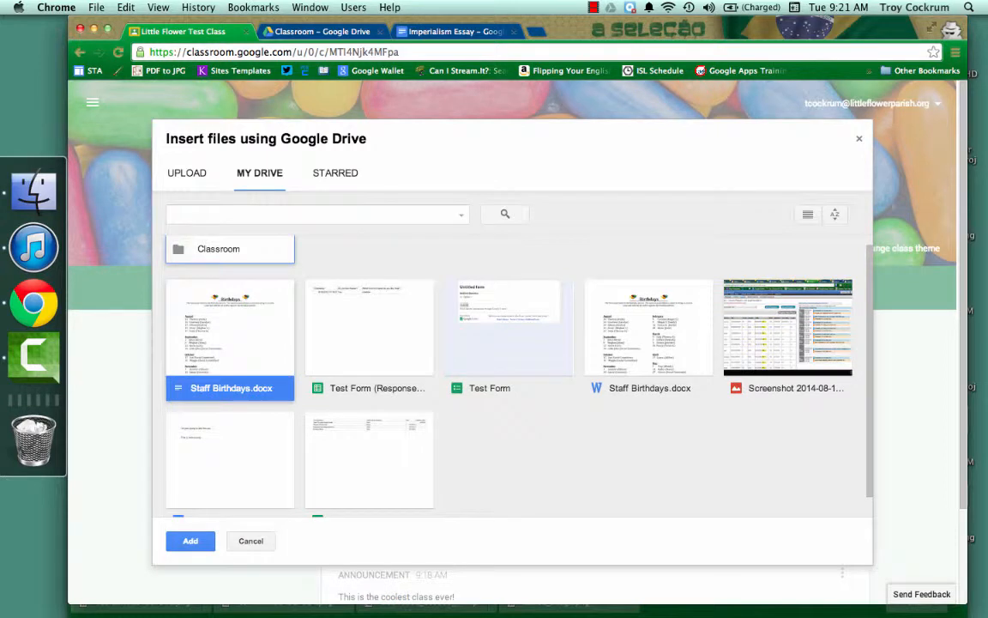
pyautogui.click(371, 215)
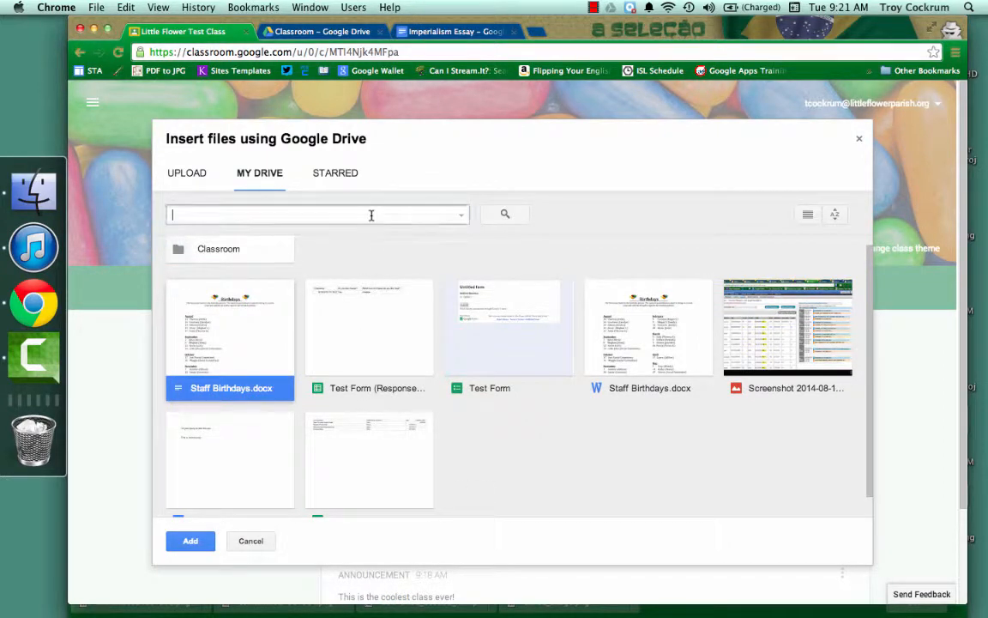
pyautogui.write('imperiali')
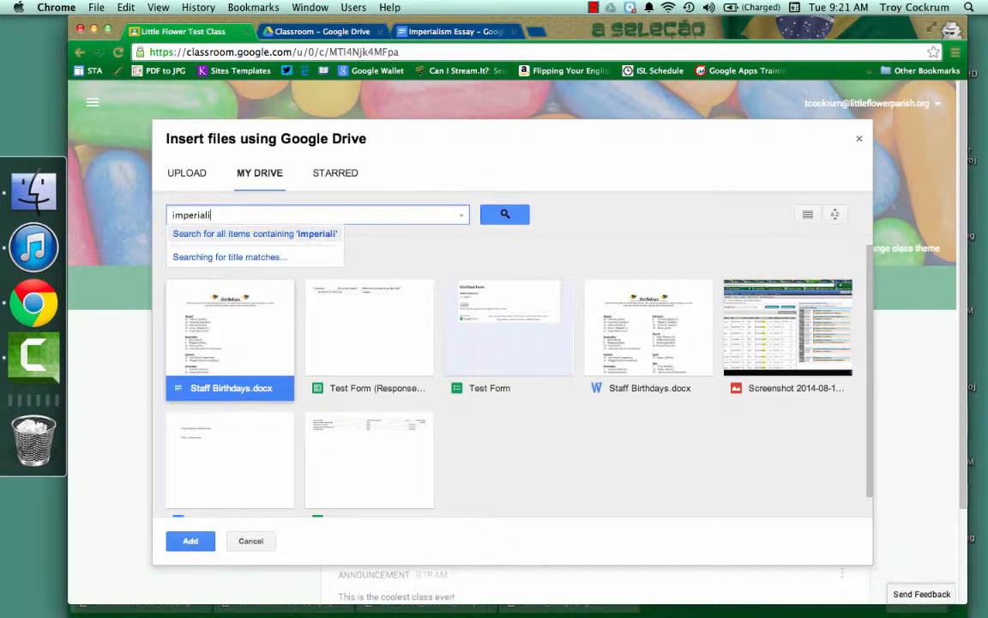
pyautogui.write('sm essay')
pyautogui.press('Return')
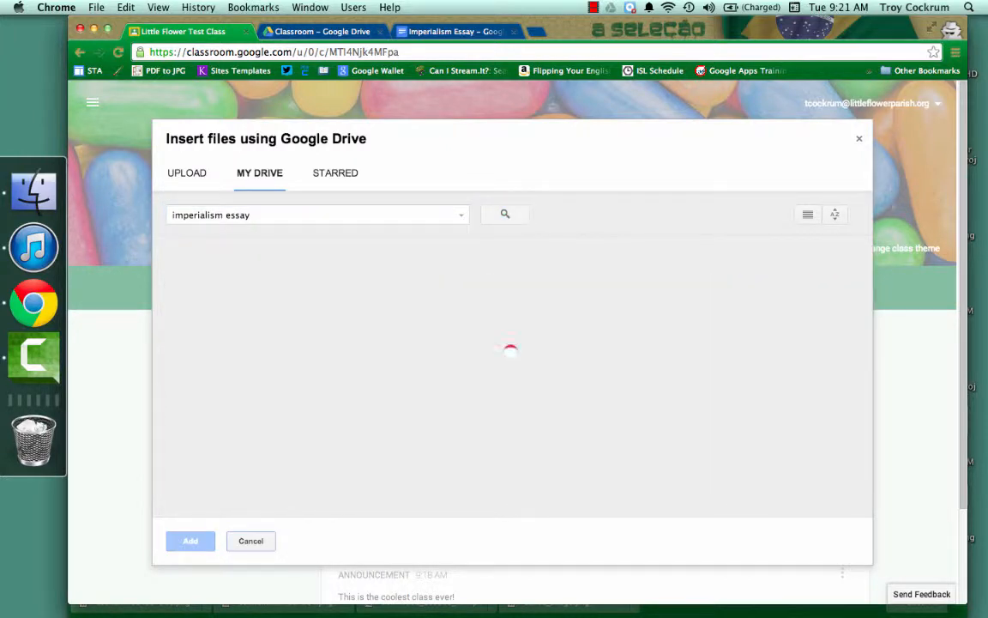
pyautogui.click(183, 273)
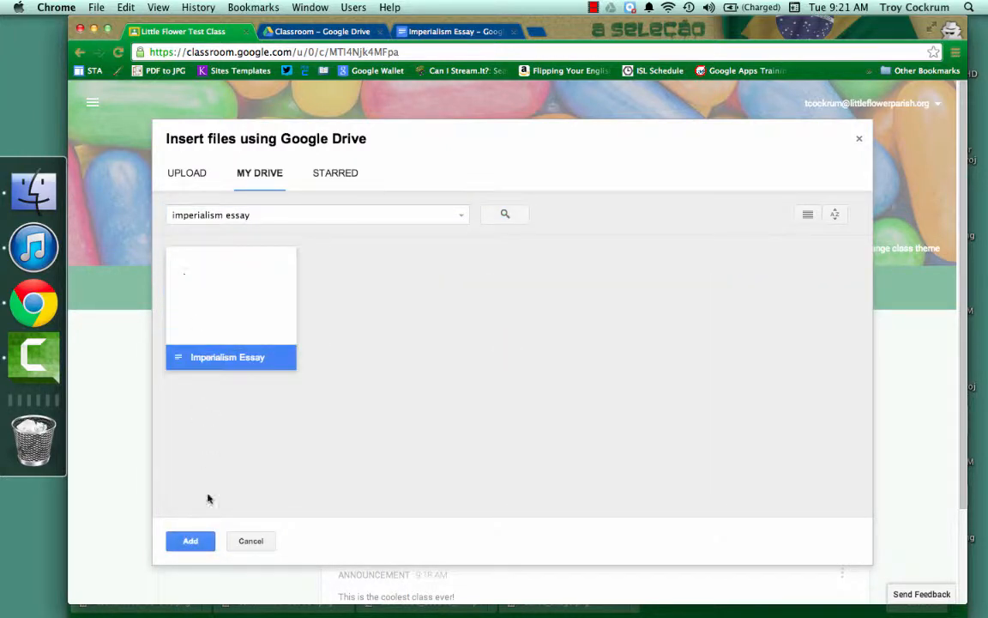
pyautogui.click(192, 541)
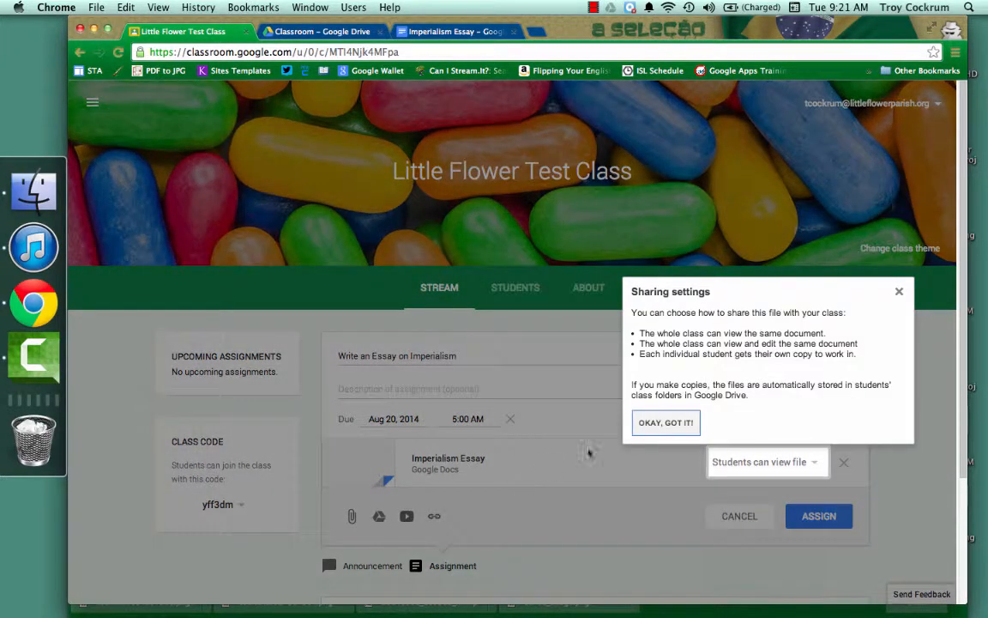
# Set the attached Imperialism Essay to make a copy for each student and publish the assignment to the class.
pyautogui.click(666, 423)
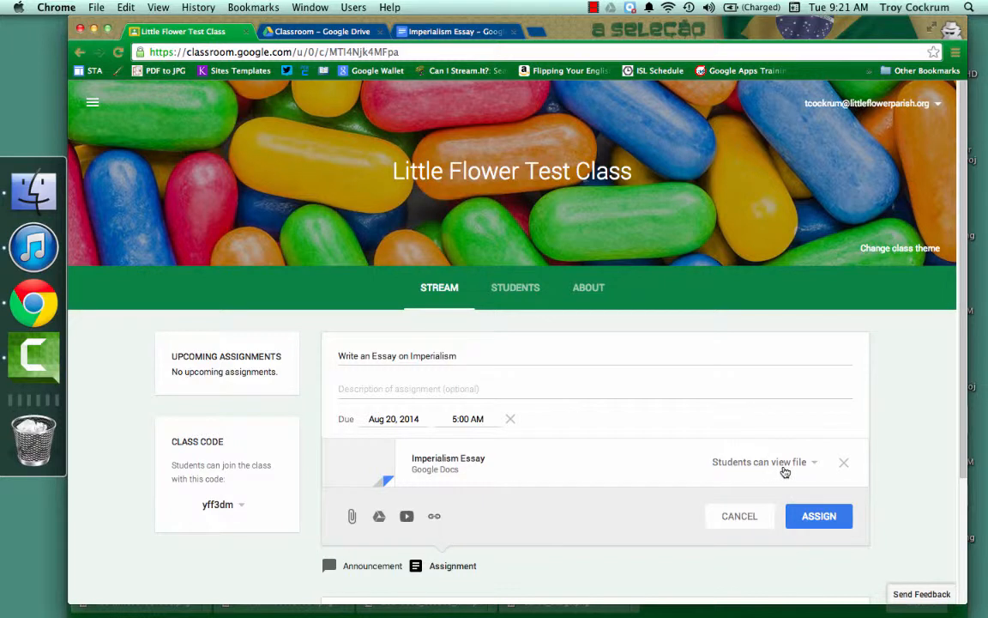
pyautogui.click(795, 471)
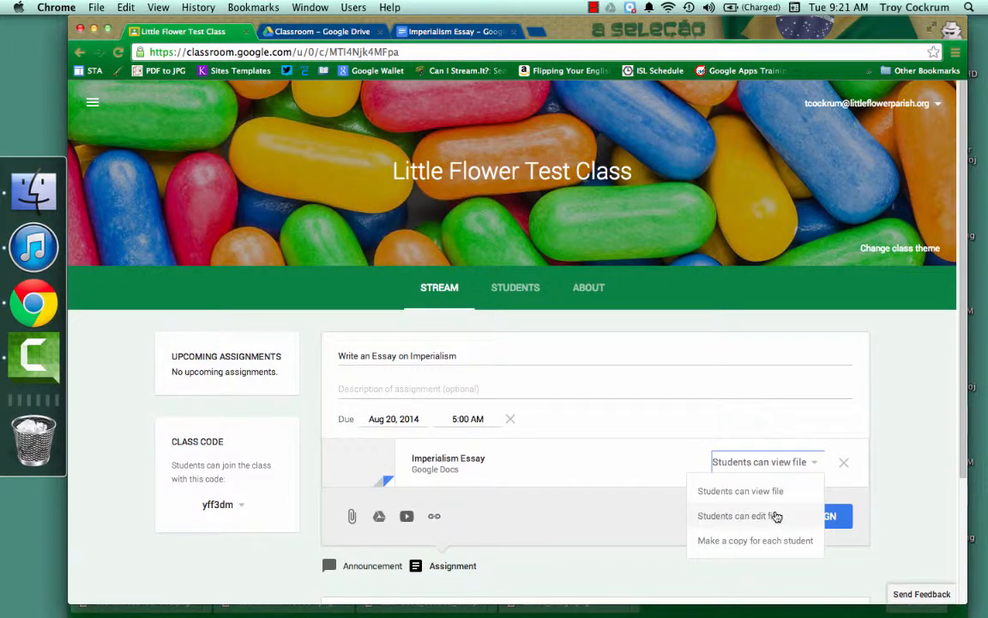
pyautogui.click(769, 541)
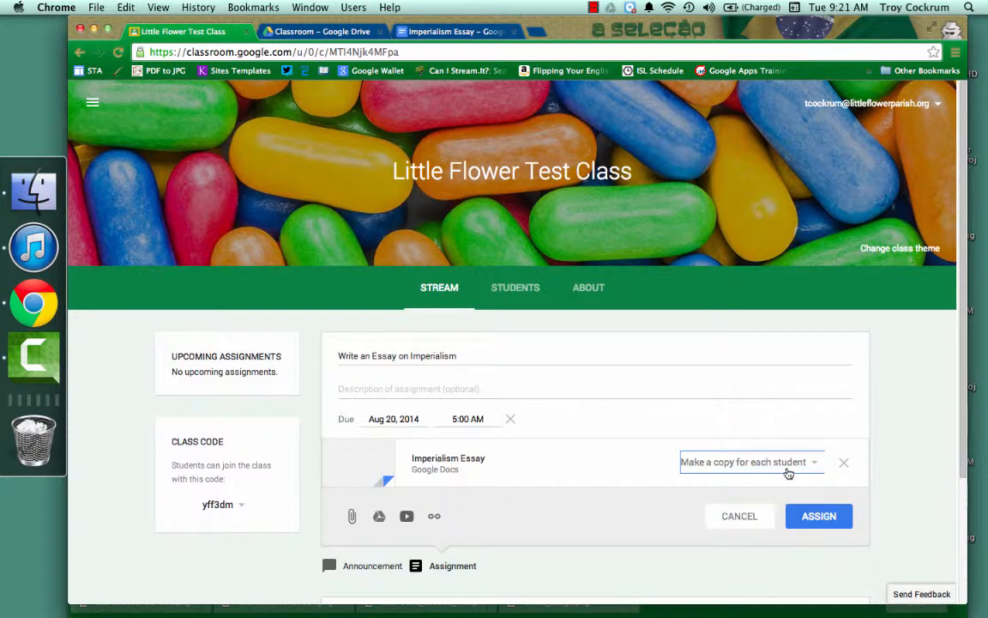
pyautogui.click(899, 452)
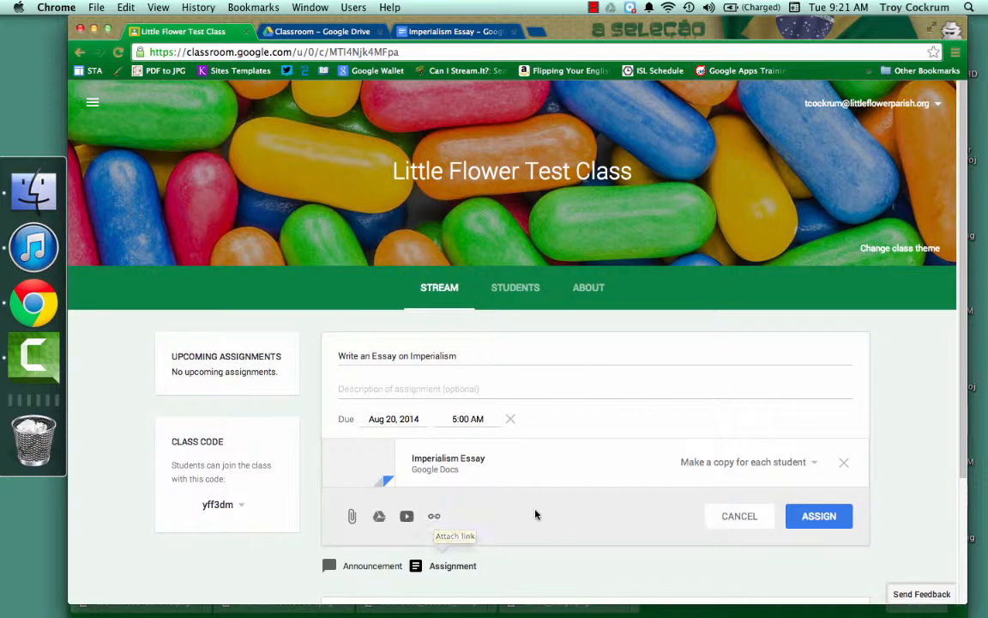
pyautogui.scroll(-2, 665, 348)
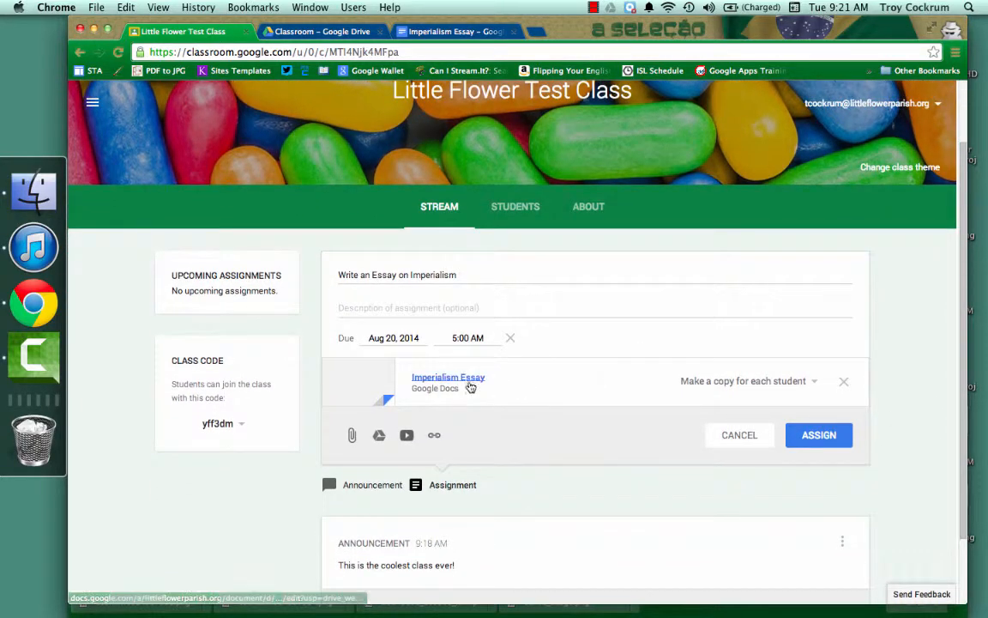
pyautogui.click(819, 439)
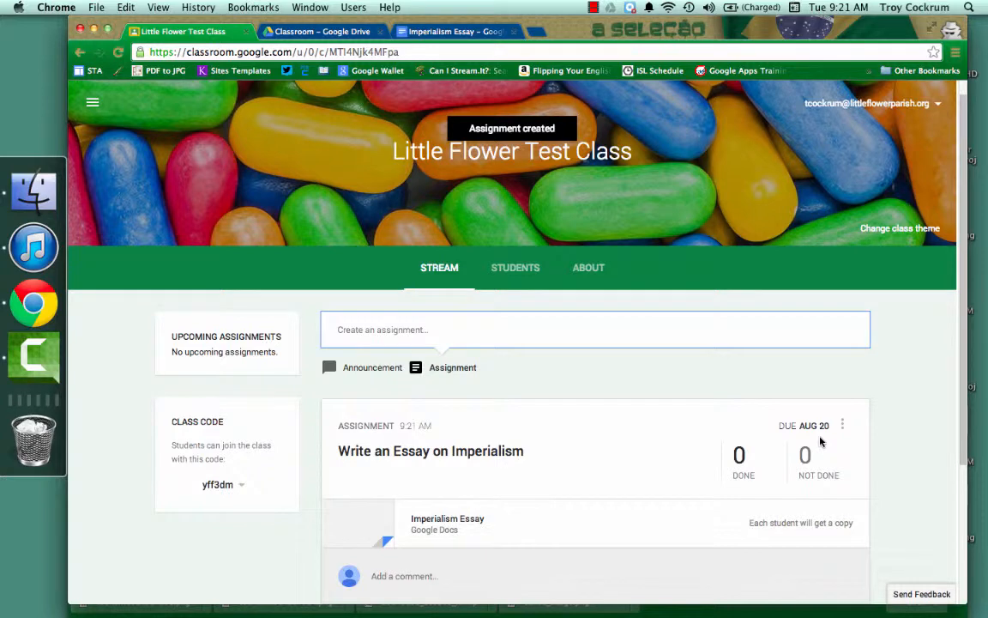
# Check the done submissions on the essay assignment's status page and return to the class stream.
pyautogui.scroll(-5, 819, 440)
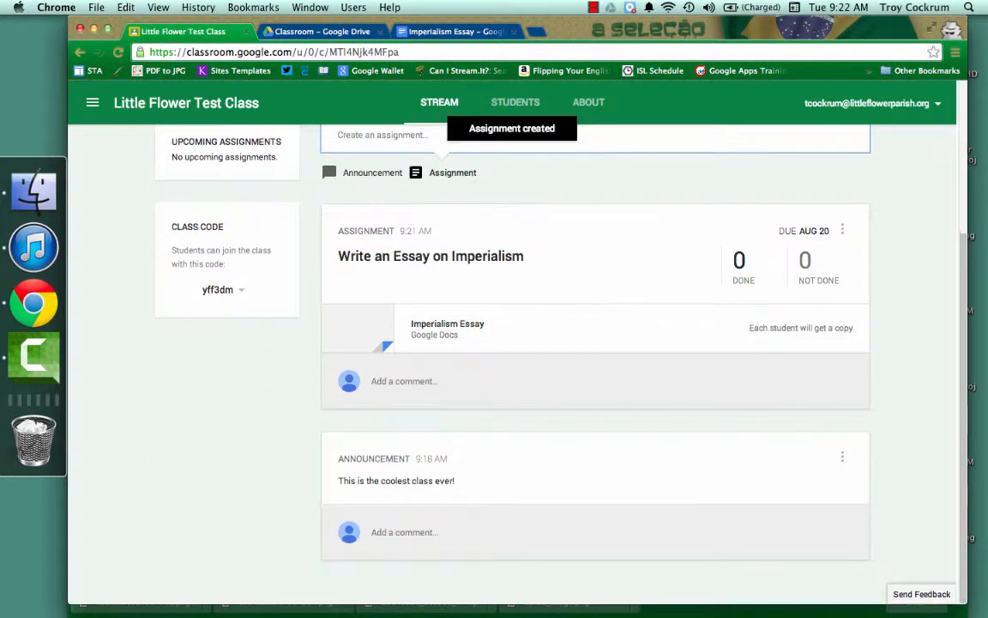
pyautogui.scroll(2, 506, 343)
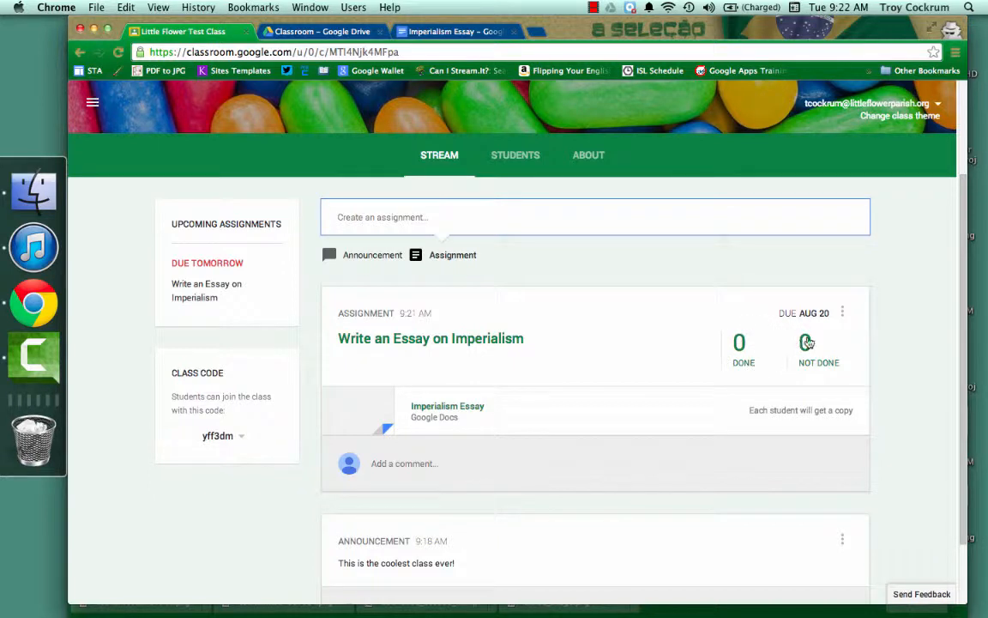
pyautogui.click(745, 361)
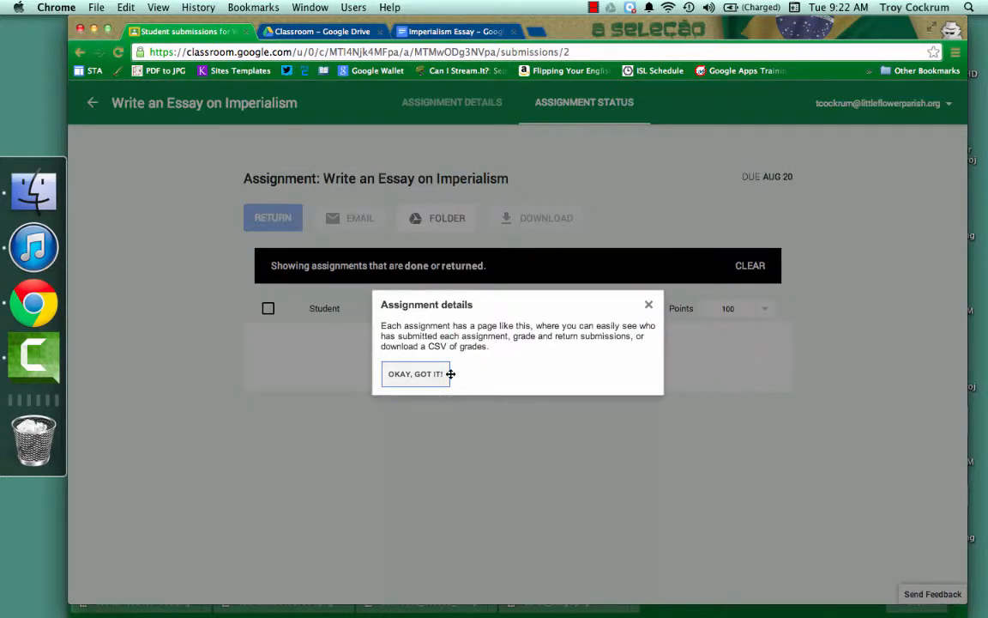
pyautogui.click(412, 374)
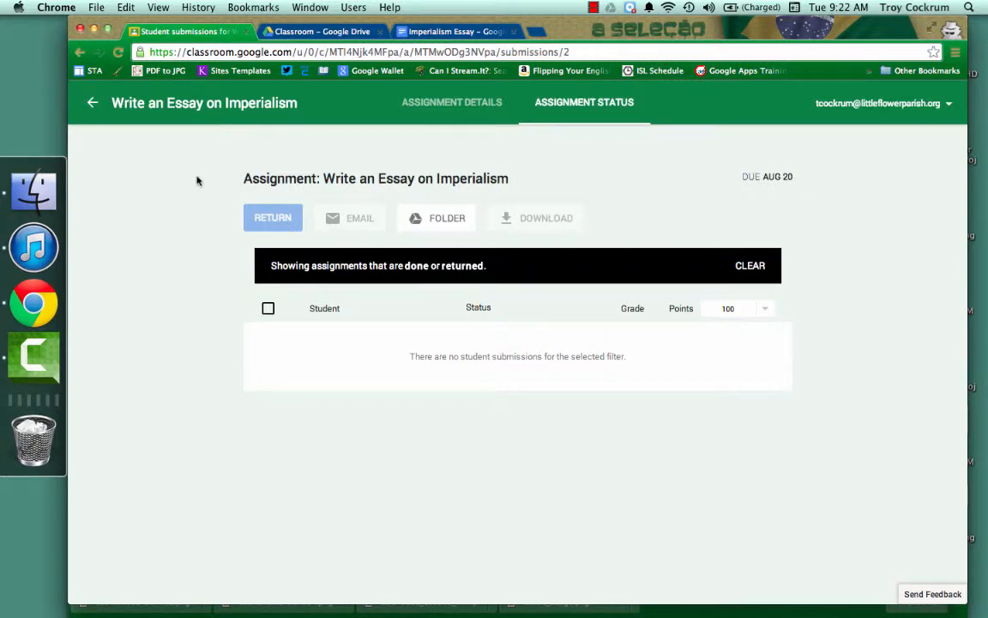
pyautogui.click(93, 102)
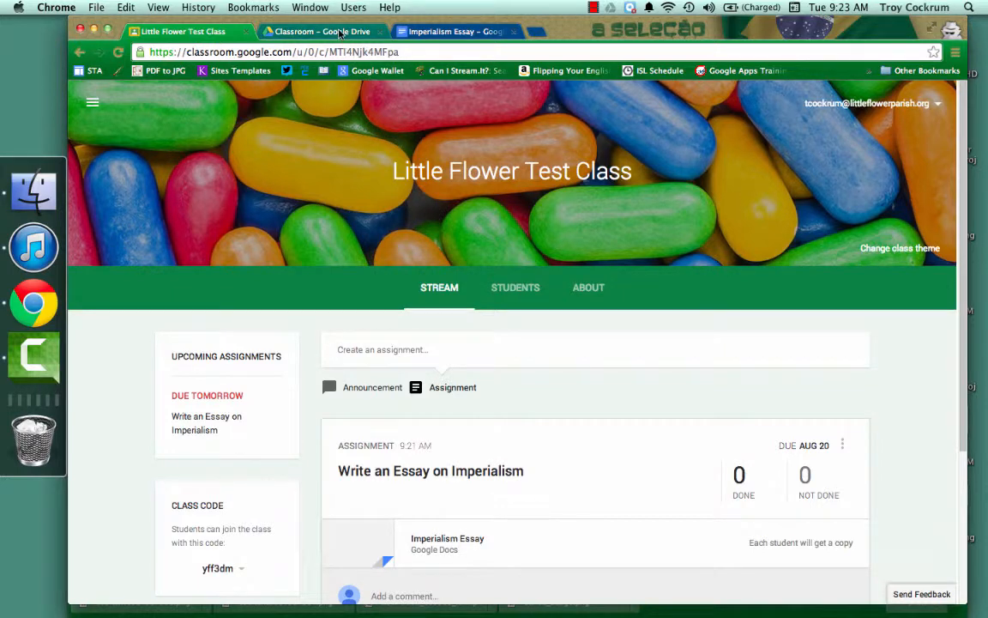
# Switch to Google Drive, inspect the "Write an Essay on Imperialism" folder inside Little Flower Test Class, and return to Classroom.
pyautogui.click(341, 32)
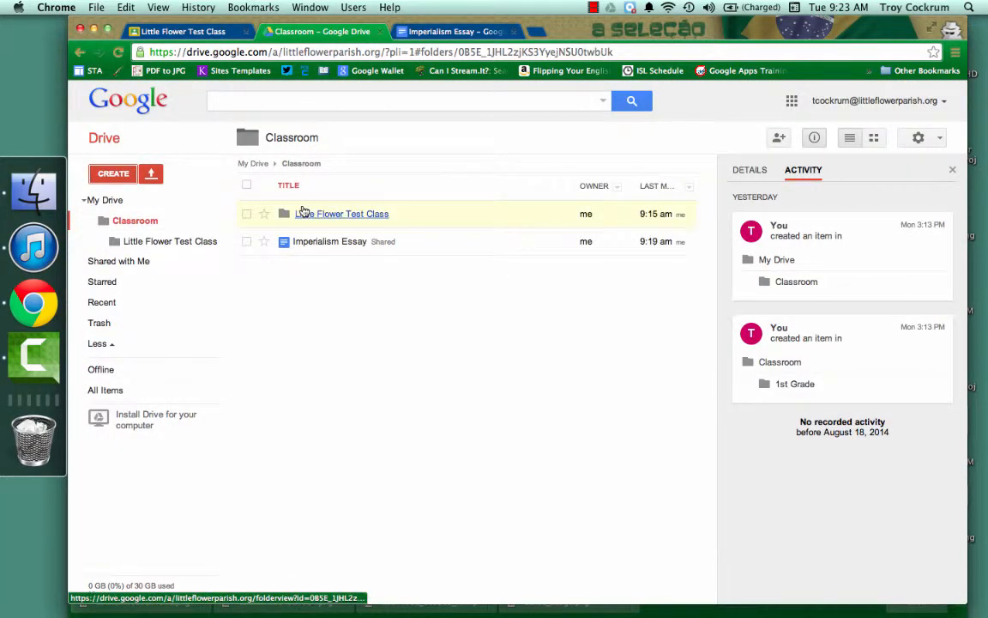
pyautogui.click(85, 202)
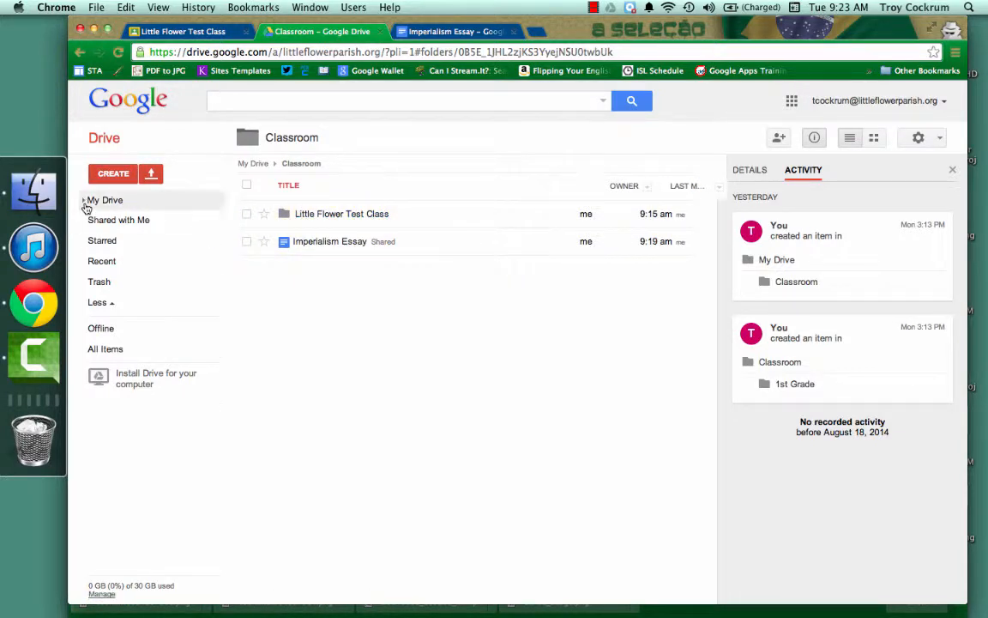
pyautogui.click(86, 203)
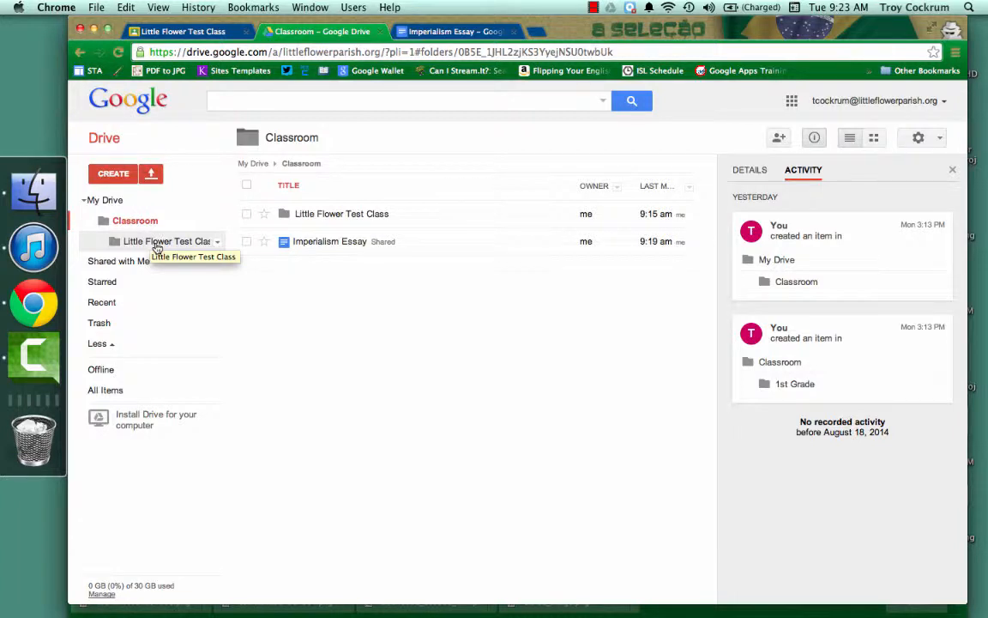
pyautogui.click(296, 216)
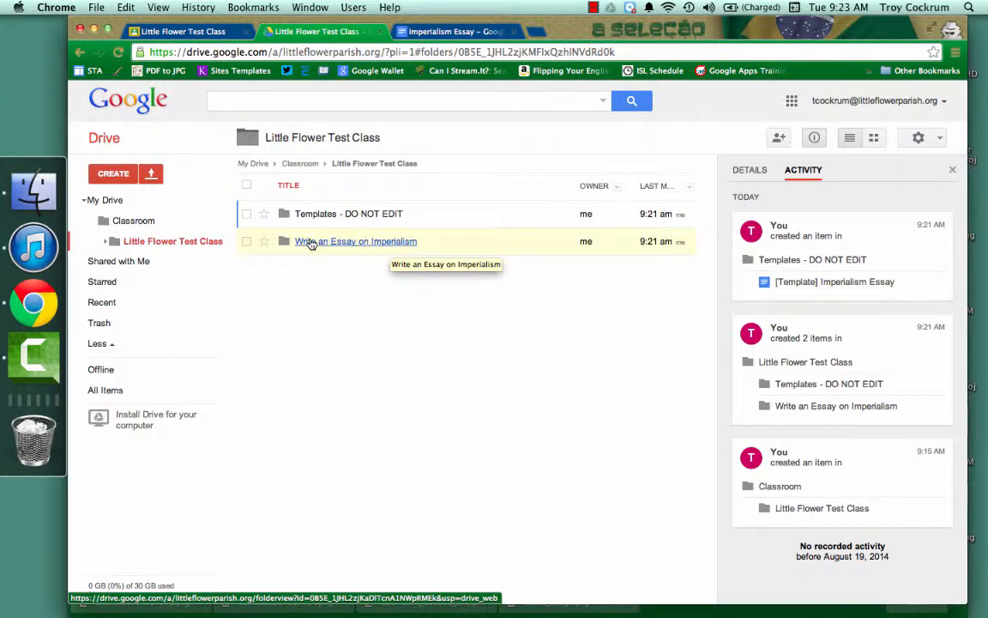
pyautogui.click(310, 244)
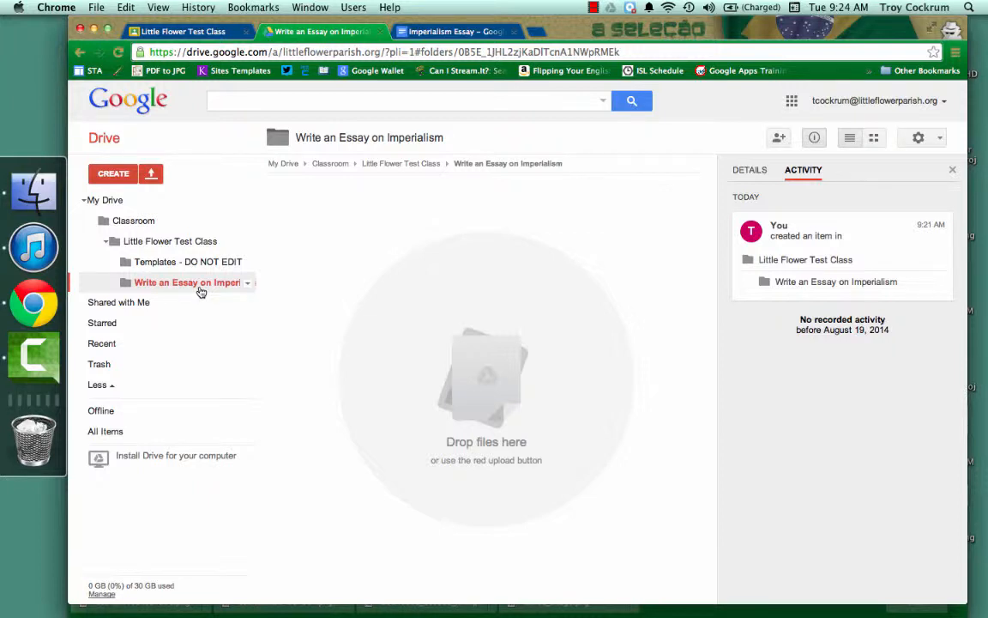
pyautogui.click(429, 32)
pyautogui.click(215, 31)
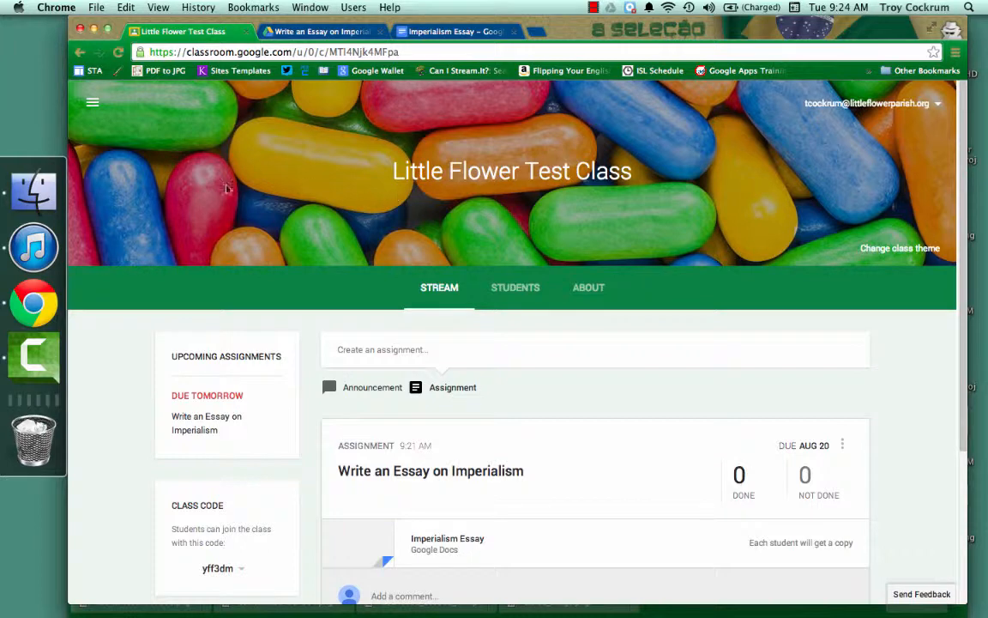
pyautogui.rightClick(32, 336)
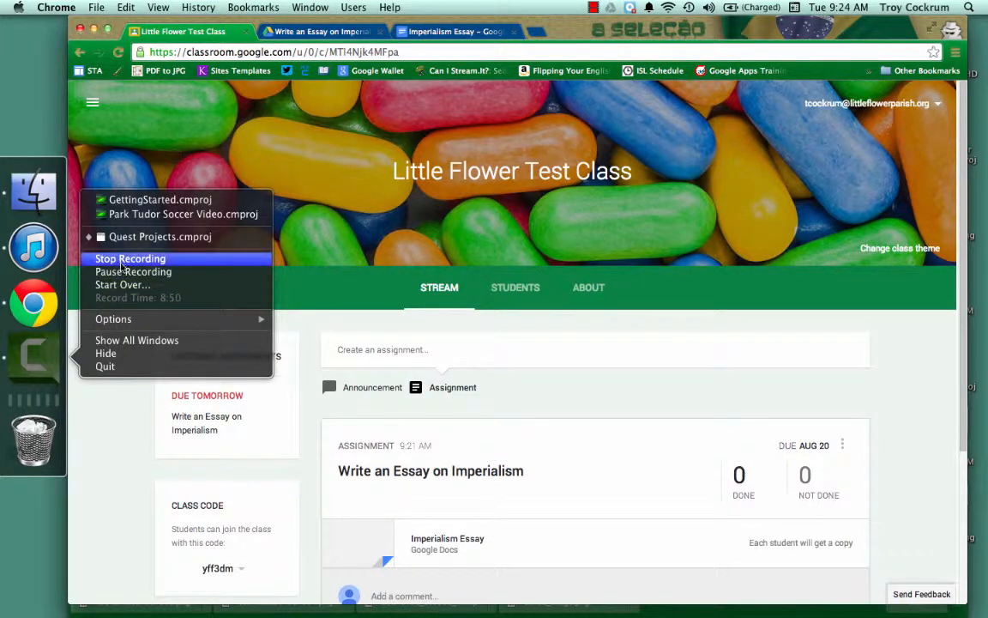